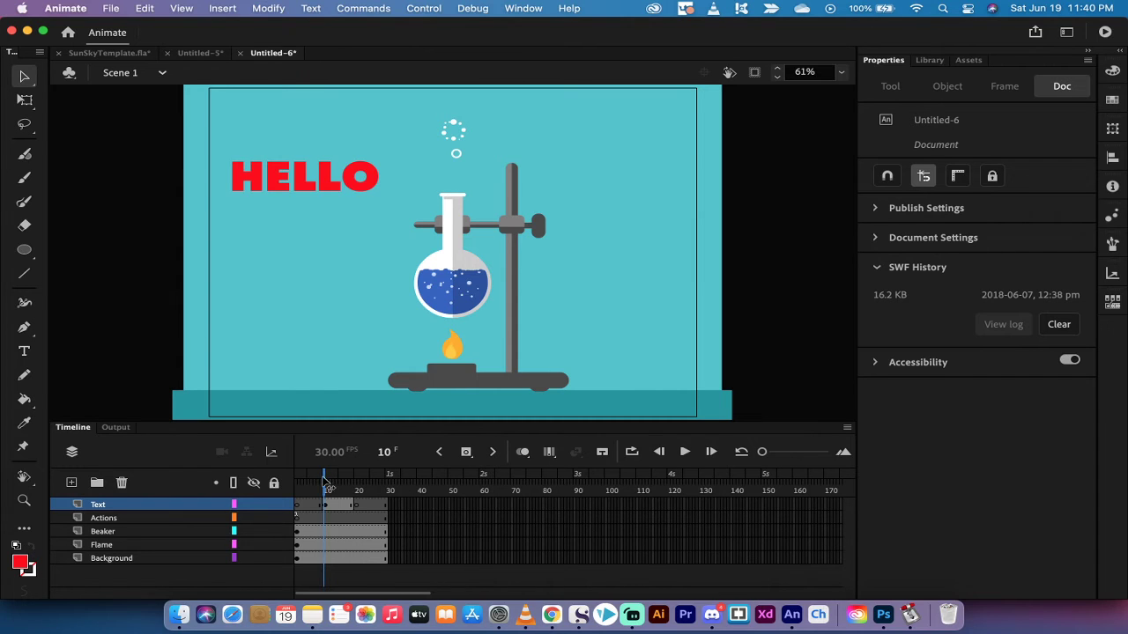
Return the playhead to frame 1 and delete the old Text layer
drag(328, 480, 298, 485)
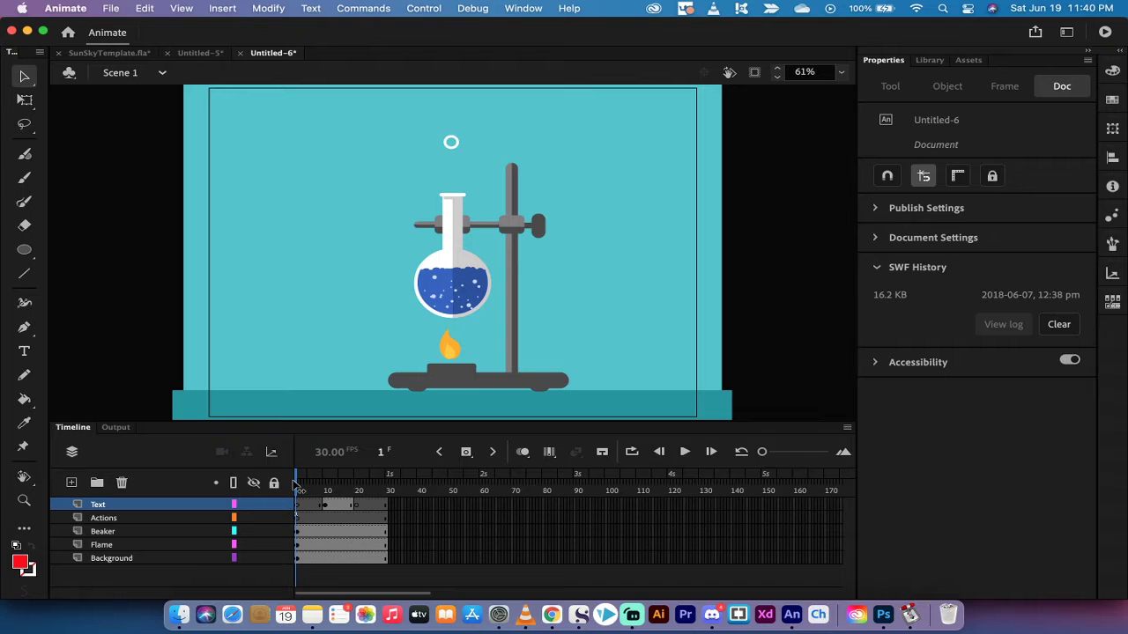
mouse_move(299, 486)
mouse_down()
mouse_move(388, 483)
mouse_move(291, 478)
mouse_up()
click(299, 484)
drag(299, 485, 296, 486)
click(124, 509)
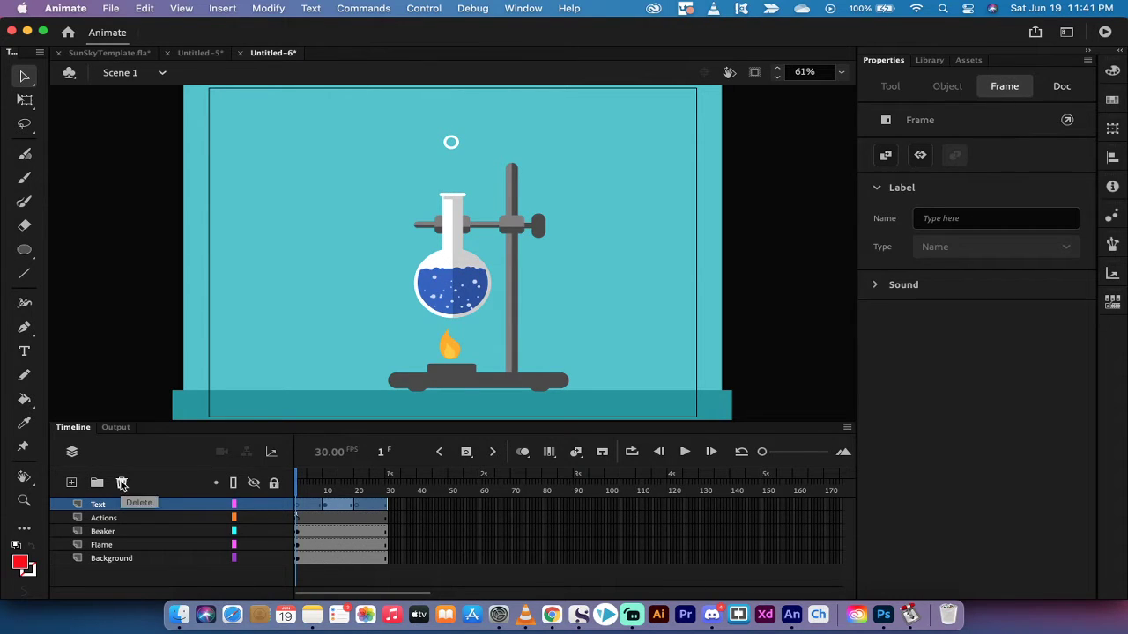
click(122, 483)
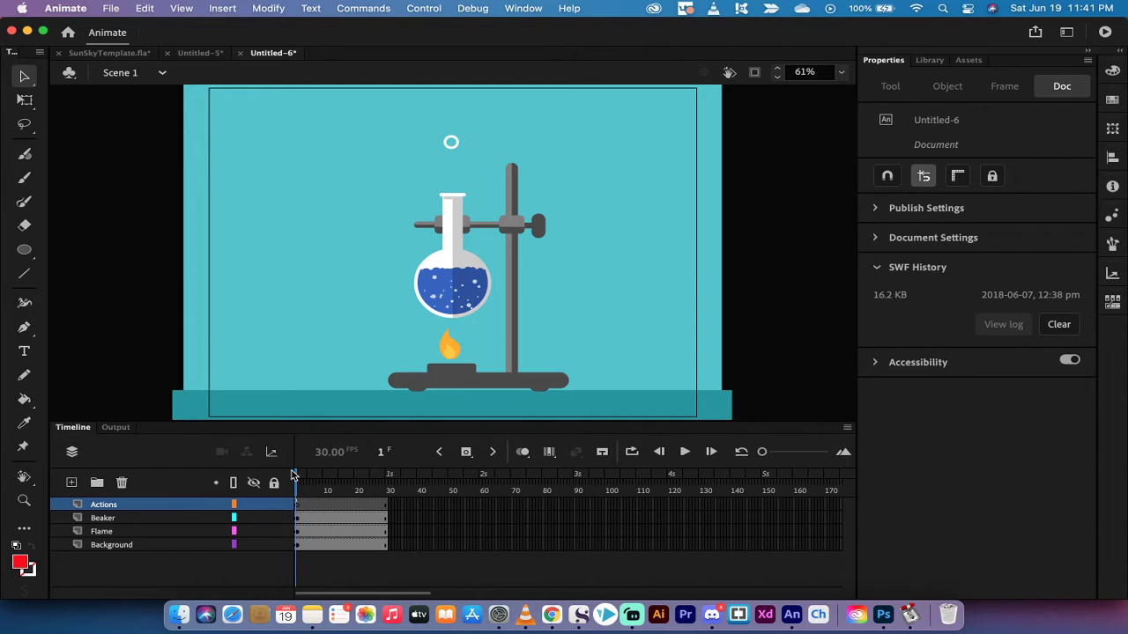
Add a new layer above Actions and name it Text
mouse_move(296, 478)
mouse_down()
mouse_move(388, 476)
mouse_move(289, 472)
mouse_up()
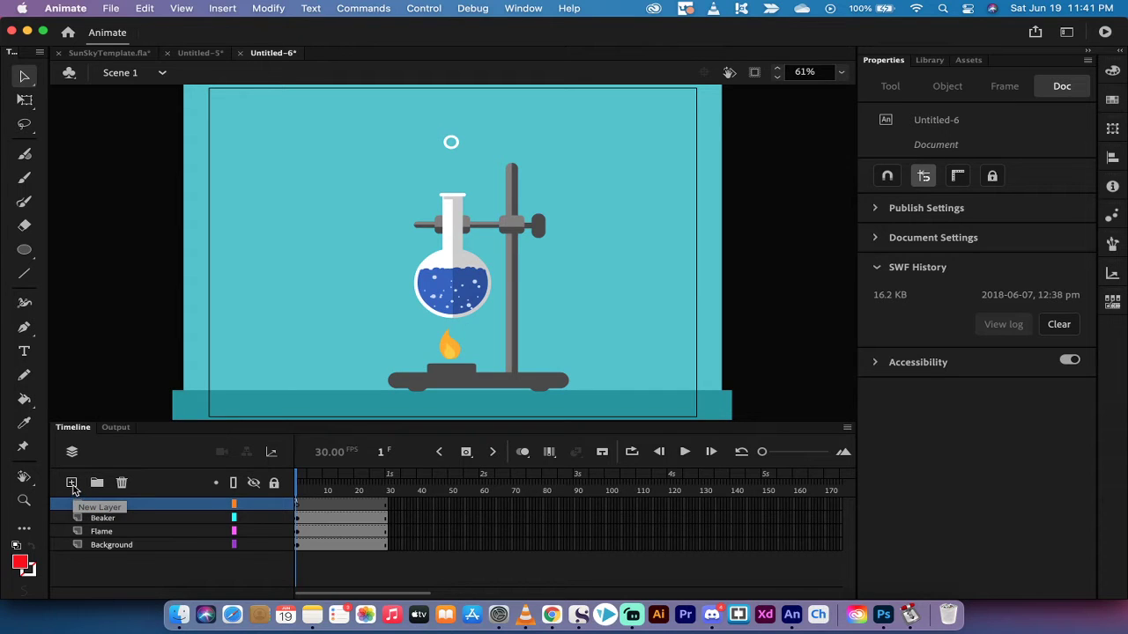
click(72, 483)
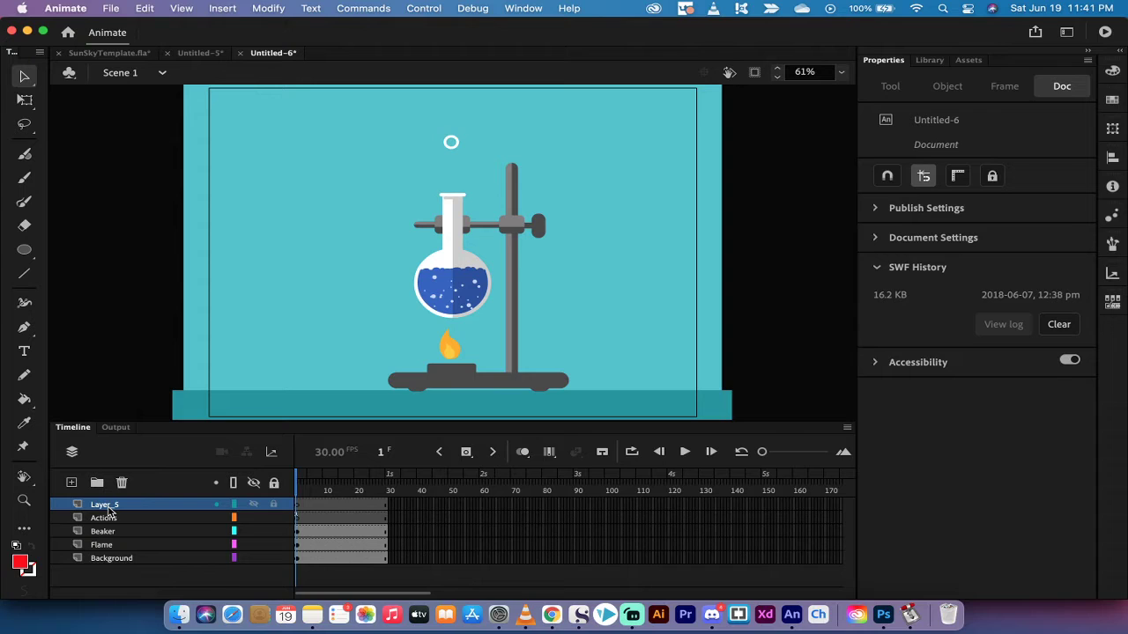
double_click(106, 505)
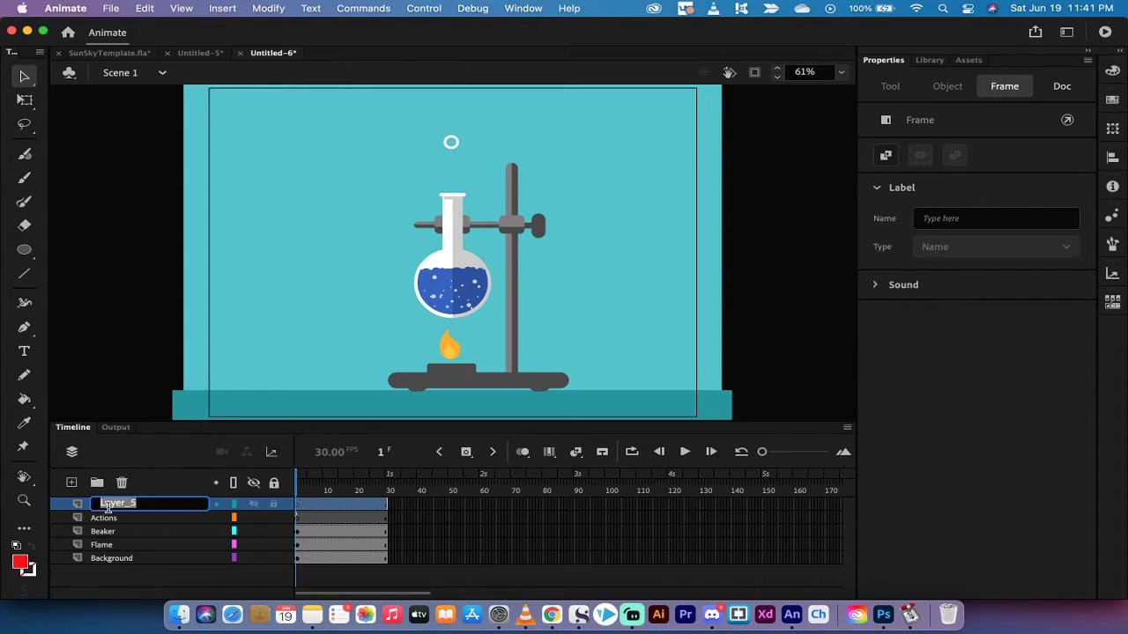
text(Text)
key(Return)
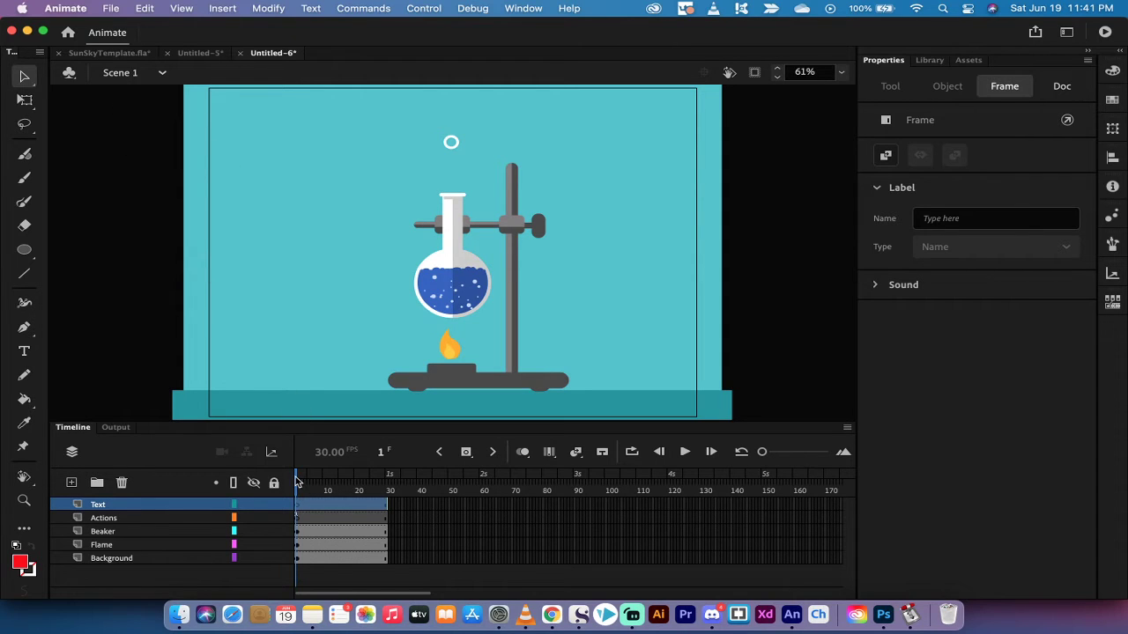
Go to frame 10 and insert a blank keyframe on the Text layer
mouse_move(298, 481)
mouse_down()
mouse_move(318, 480)
mouse_move(285, 479)
mouse_up()
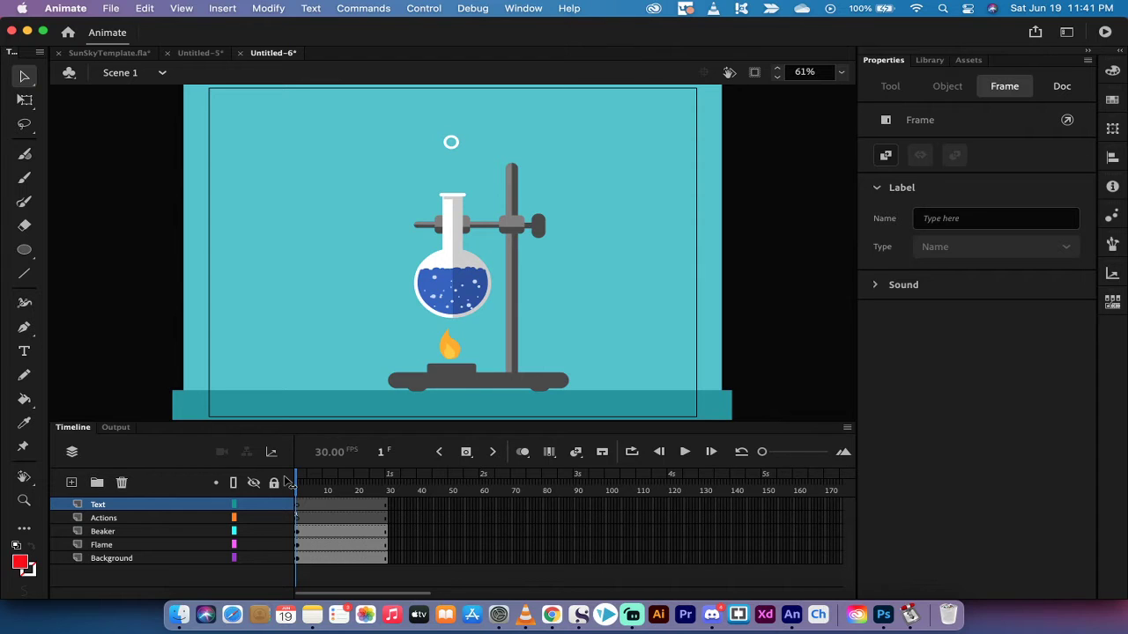
drag(296, 481, 326, 484)
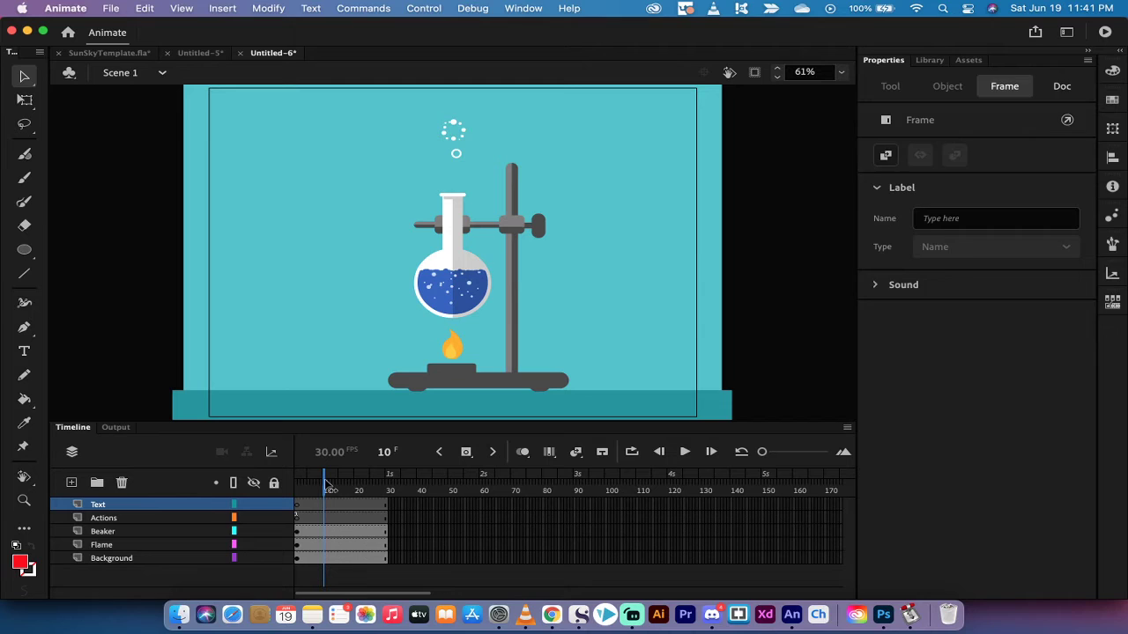
click(327, 484)
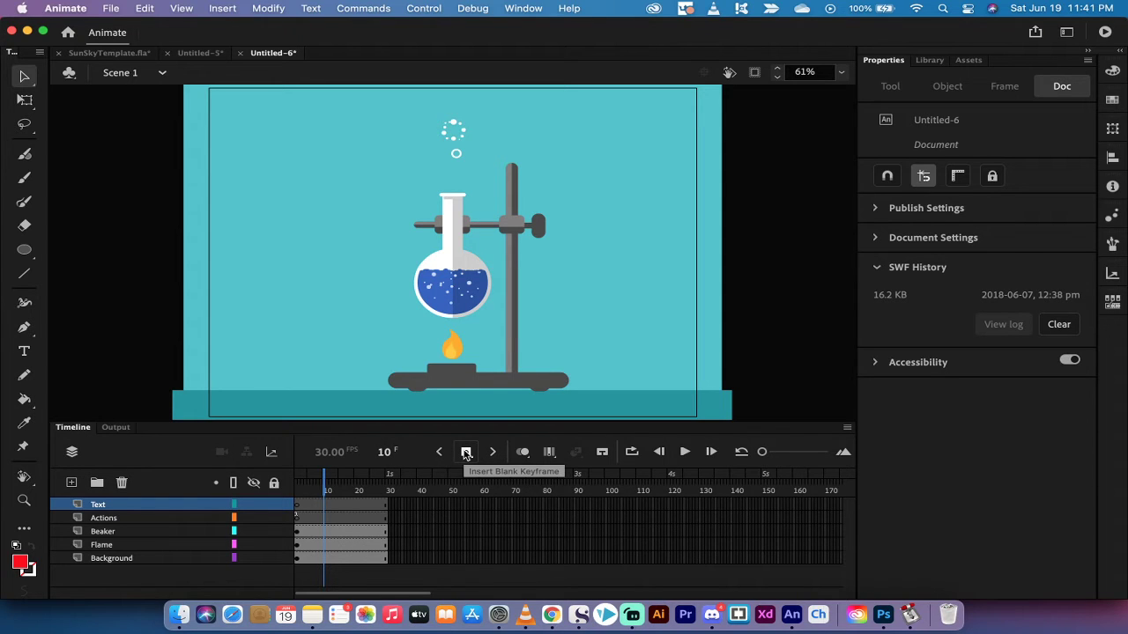
drag(466, 452, 498, 506)
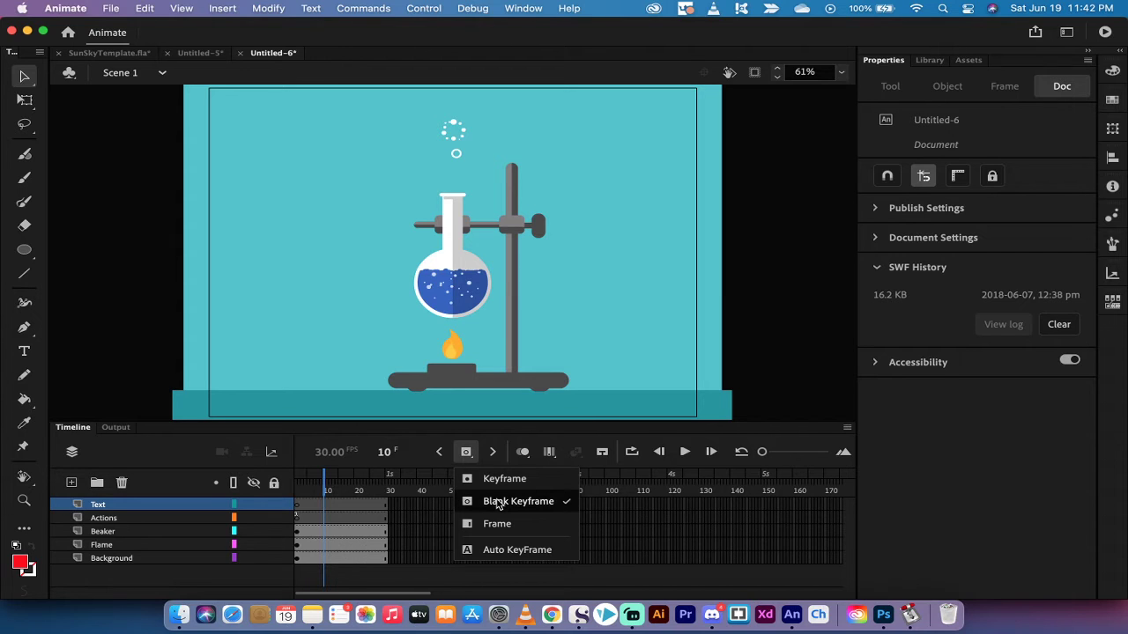
click(467, 453)
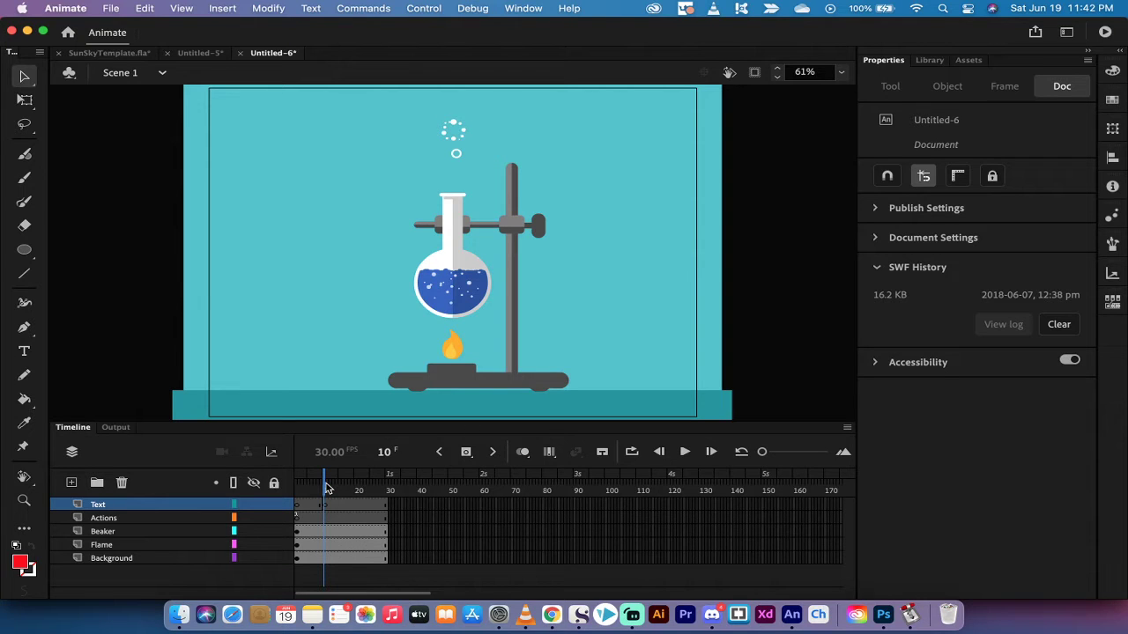
Type HELLO KITTY on the stage at frame 10 and drag it to the top centre
click(26, 353)
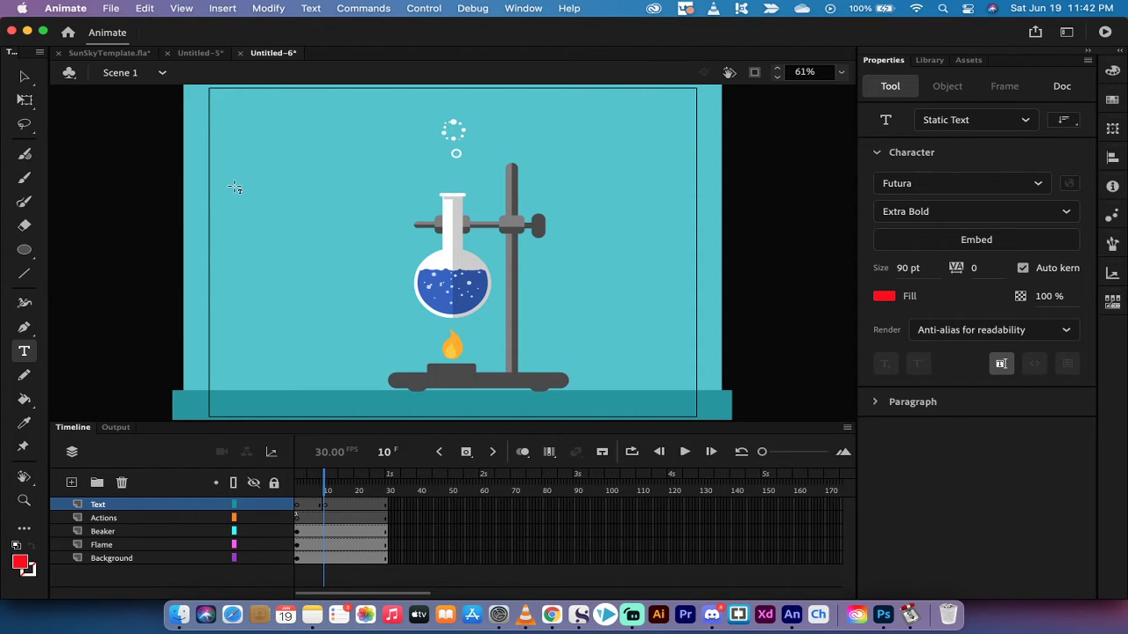
click(235, 186)
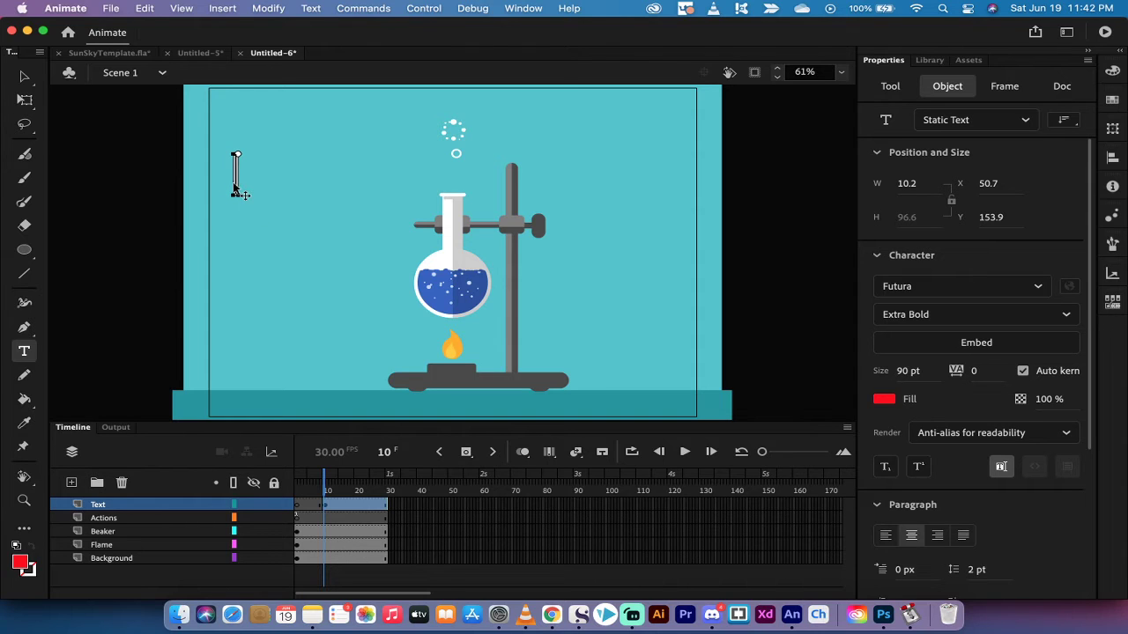
text(C)
key(BackSpace)
text(HELLO KITTY)
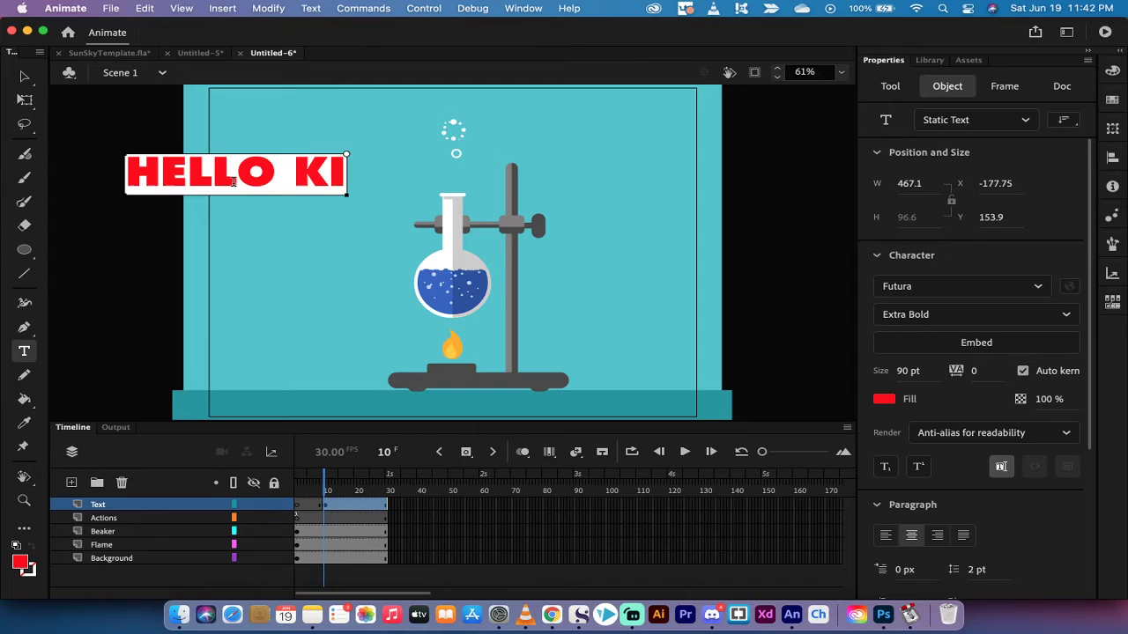
click(25, 76)
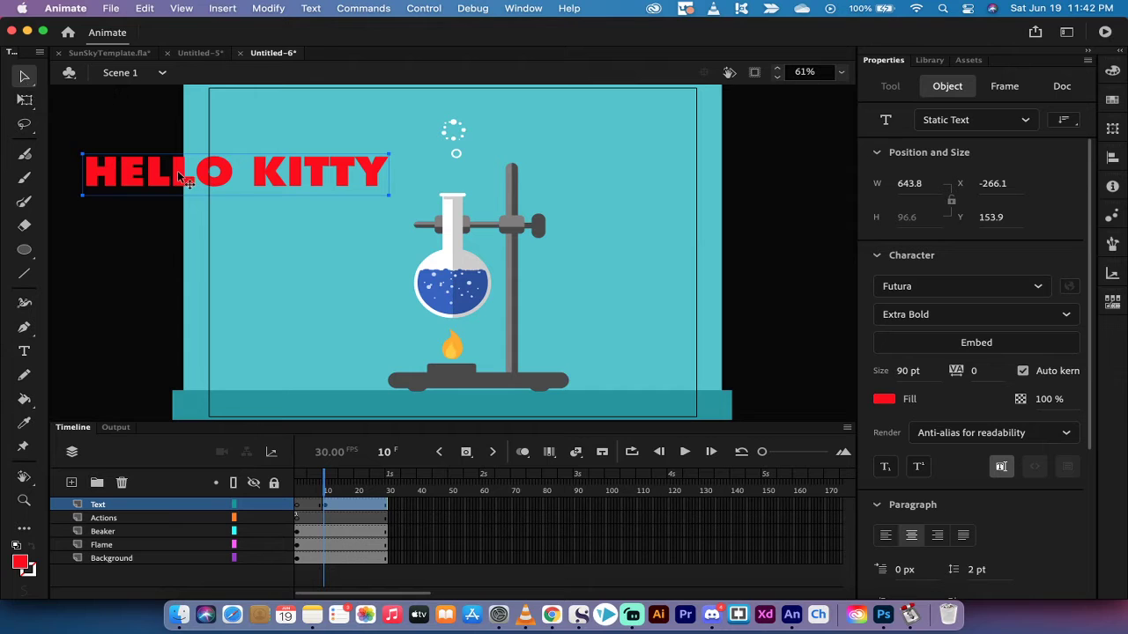
drag(176, 170, 388, 103)
Move the playhead to frame 20, undoing an accidental blank keyframe on the background
click(318, 254)
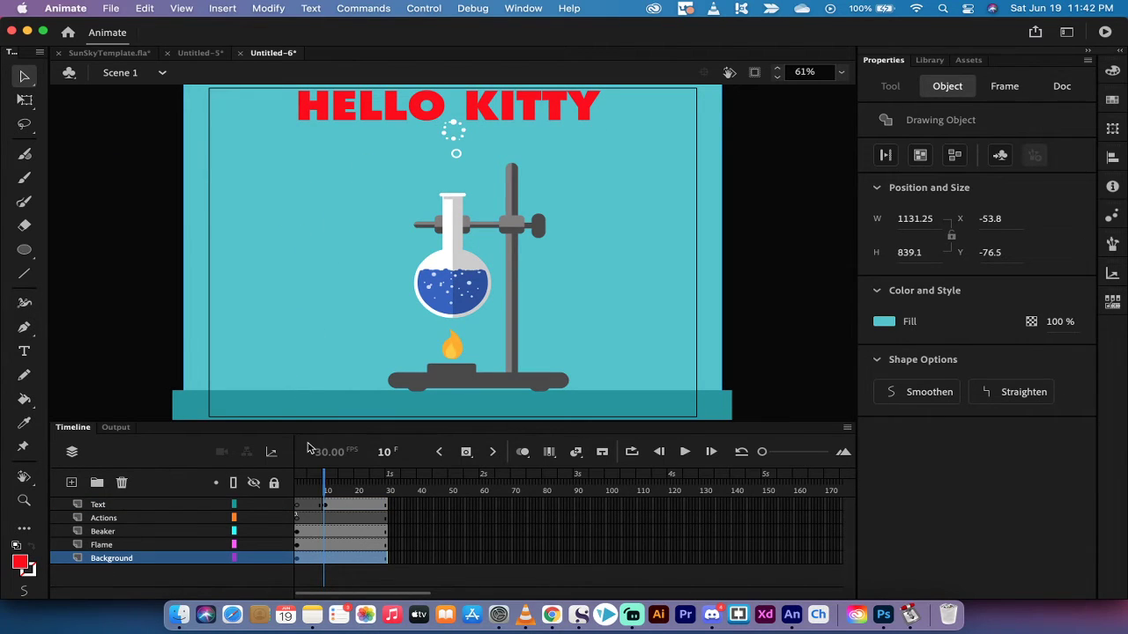
mouse_move(326, 483)
mouse_down()
mouse_move(298, 484)
mouse_move(327, 483)
mouse_up()
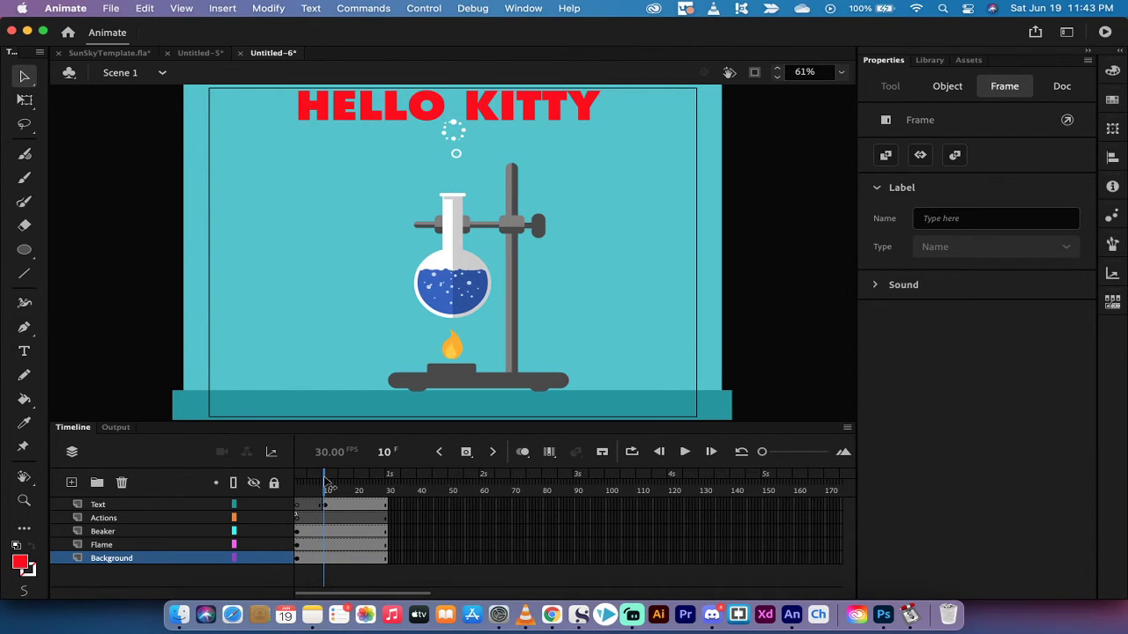
drag(326, 484, 355, 484)
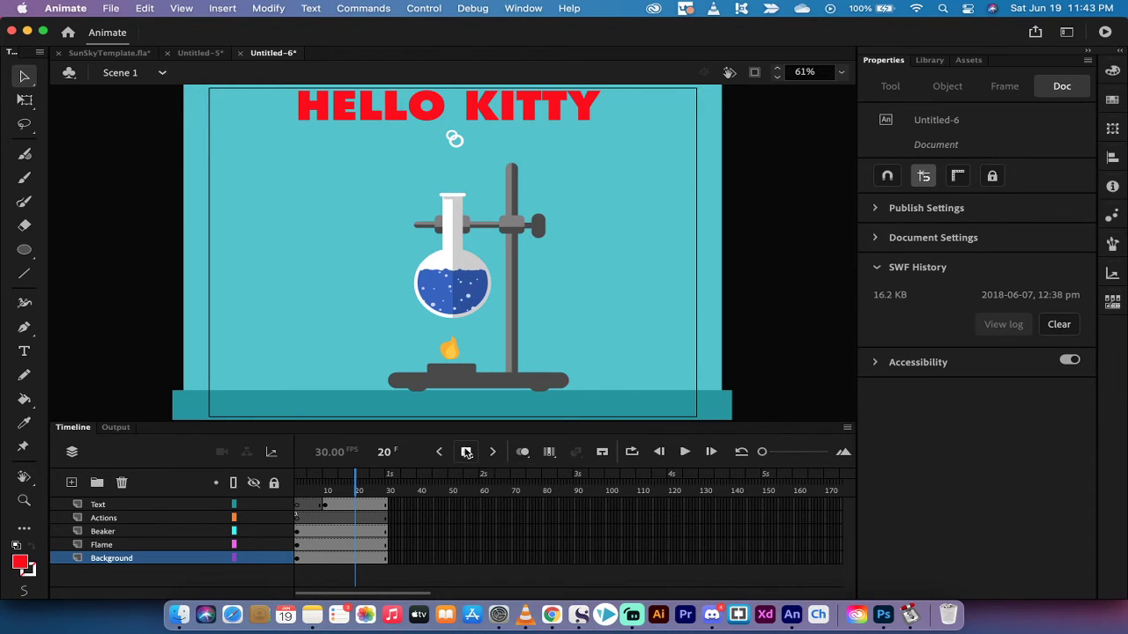
click(466, 452)
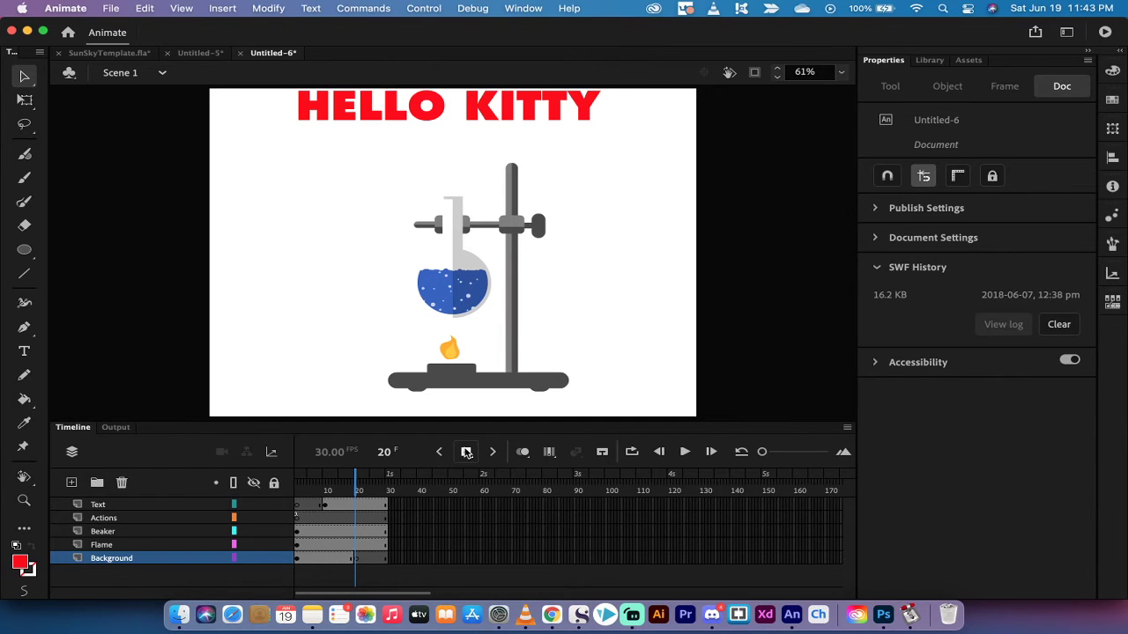
key(cmd+z)
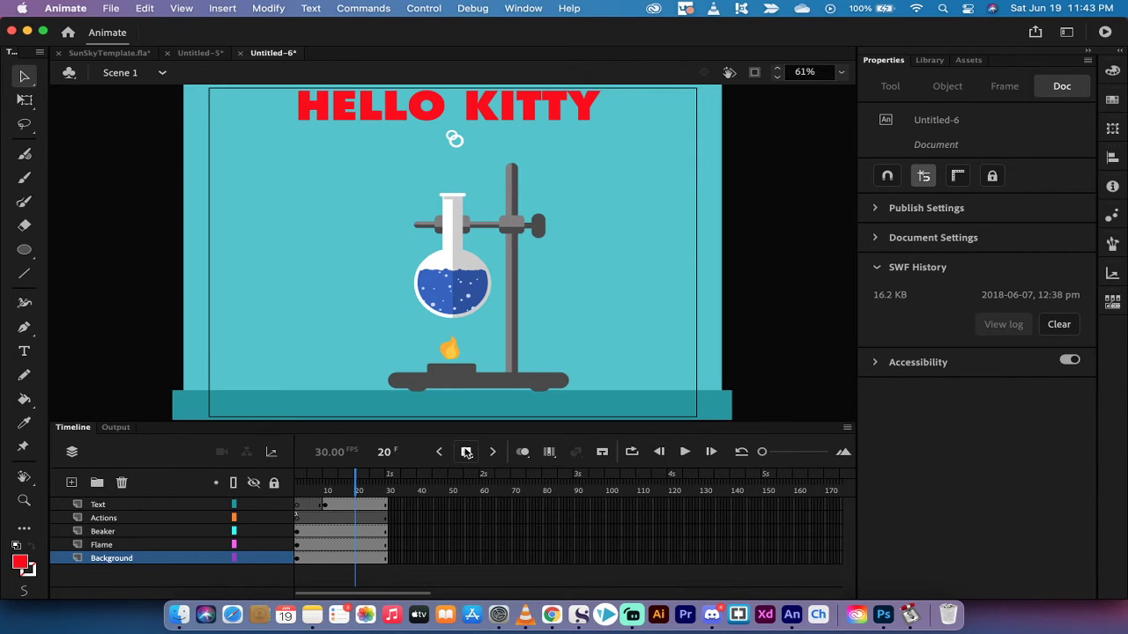
Select the Actions through Background layers and lock all four
click(104, 505)
click(108, 518)
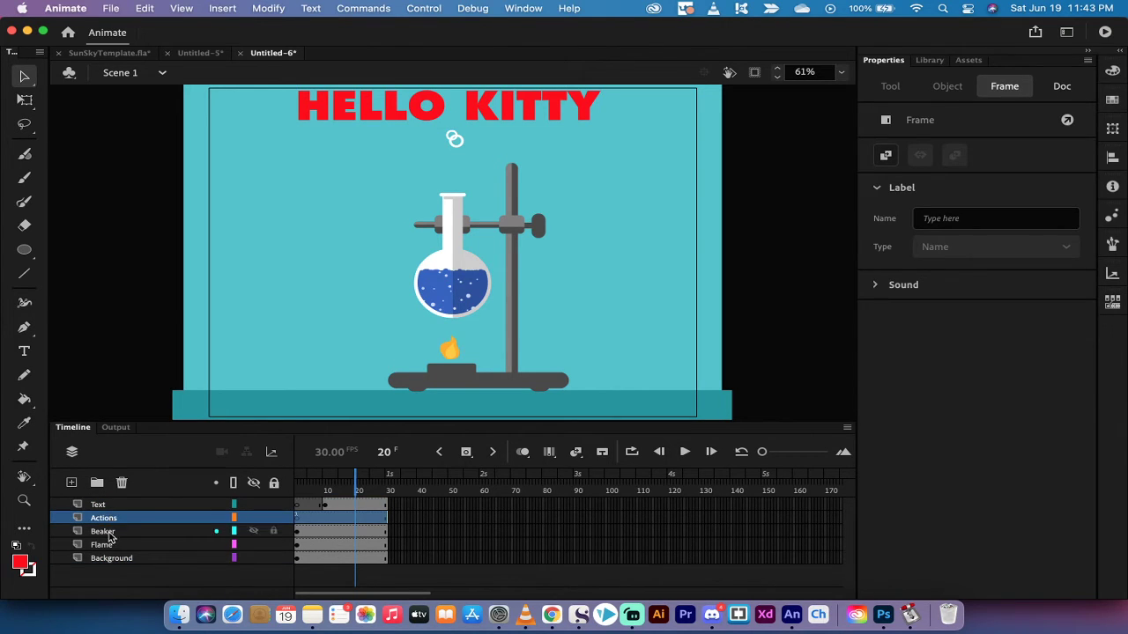
shift+click(111, 561)
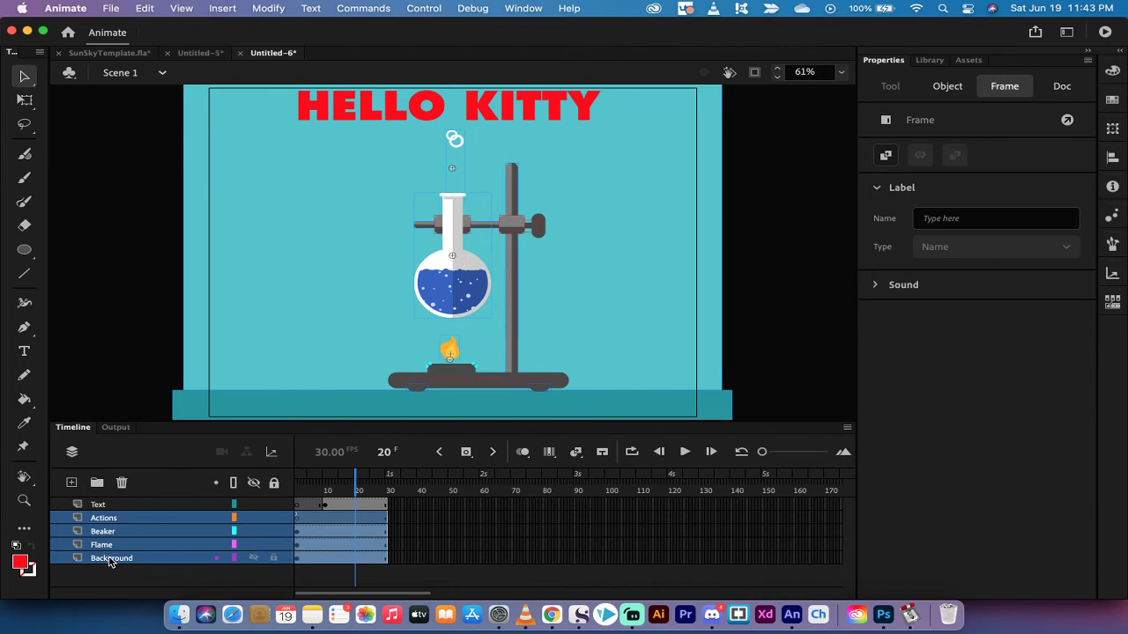
drag(273, 518, 275, 561)
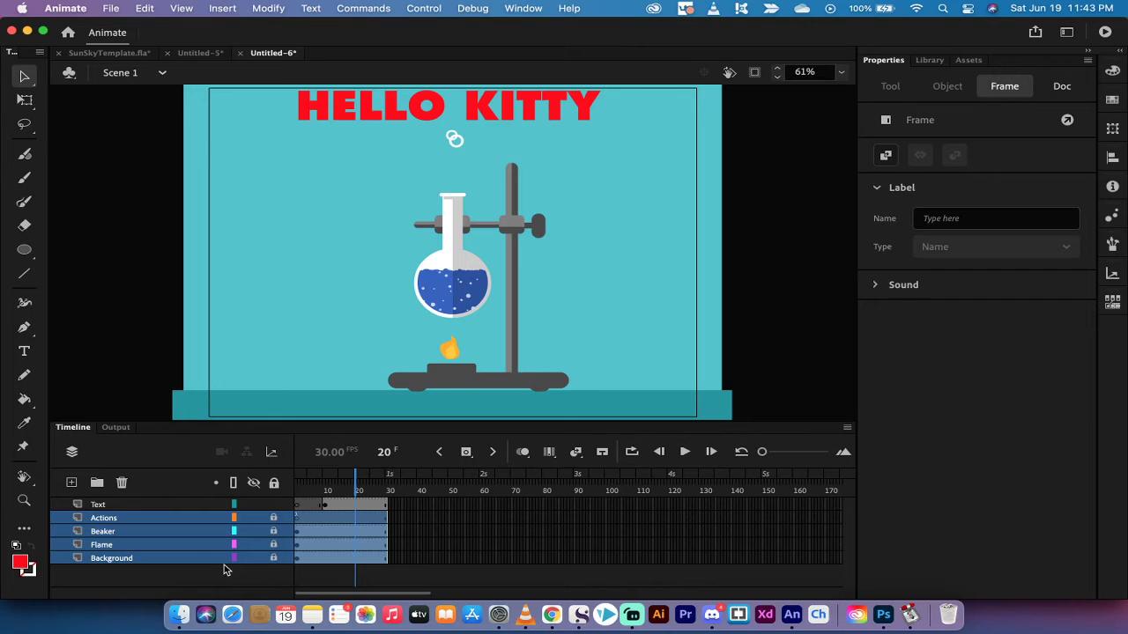
Insert a blank keyframe at frame 20 on the Text layer and scrub to verify timing
click(113, 506)
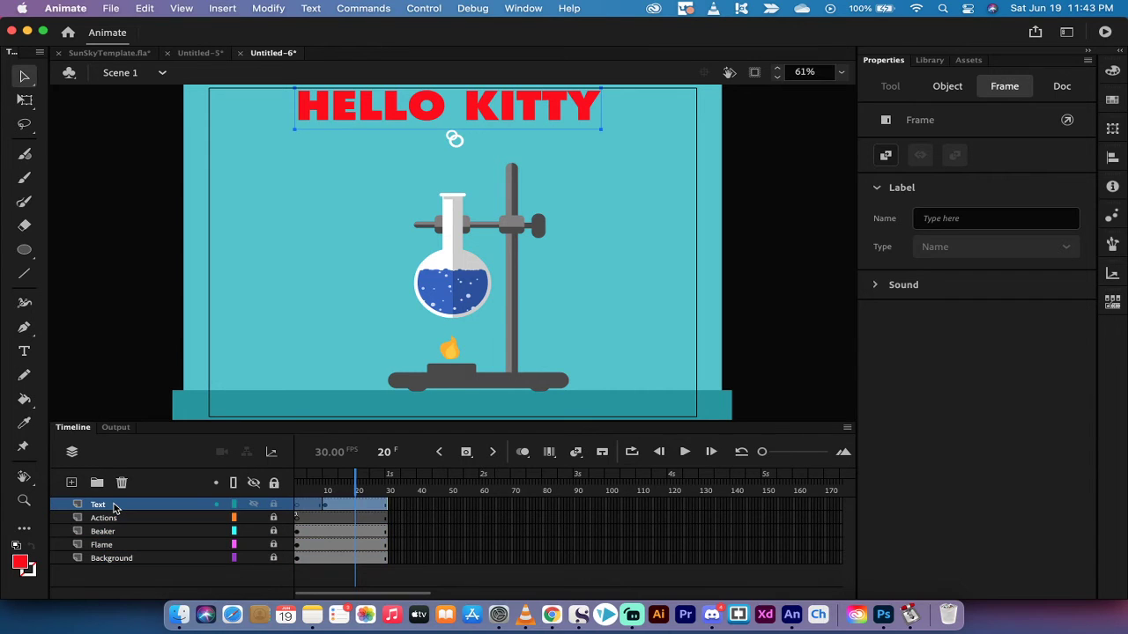
click(467, 452)
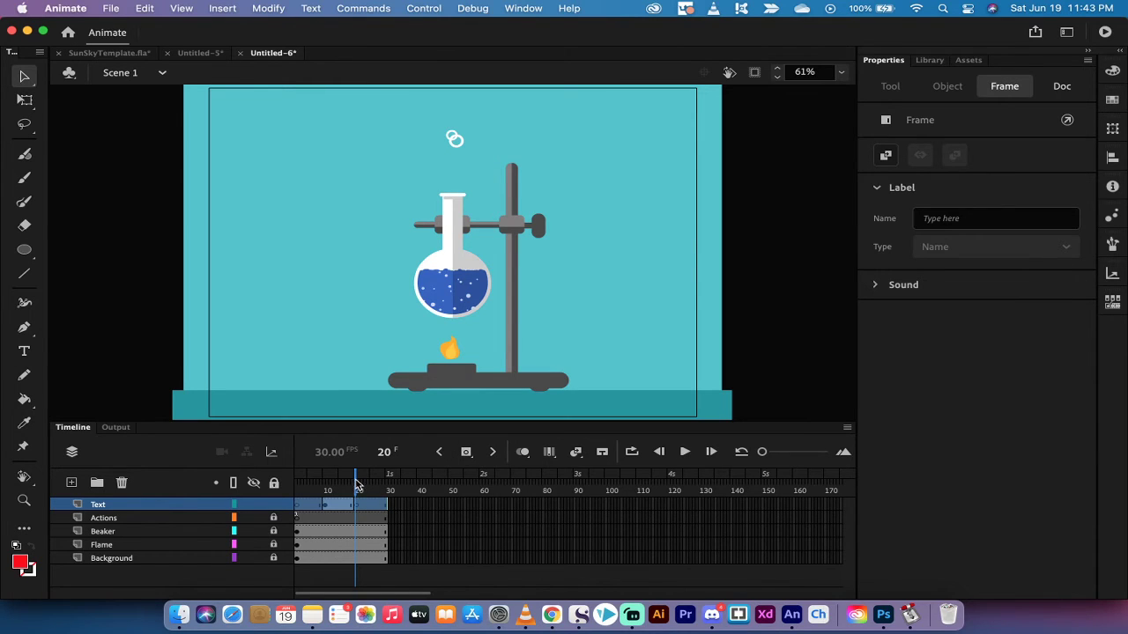
click(367, 579)
mouse_move(357, 480)
mouse_down()
mouse_move(296, 483)
mouse_move(388, 478)
mouse_move(340, 483)
mouse_up()
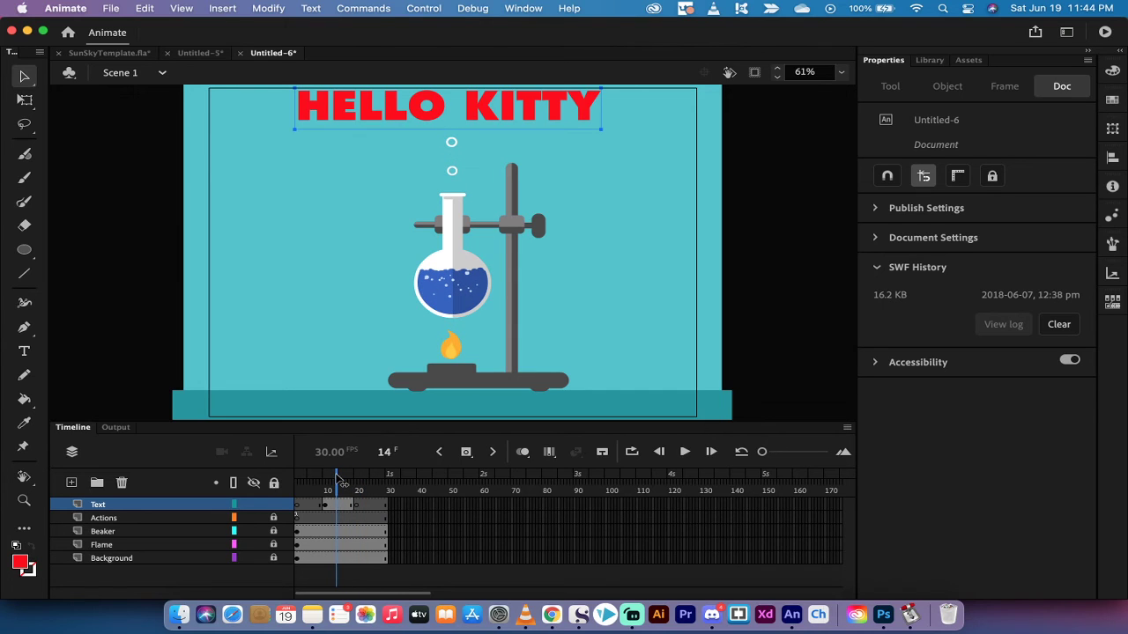
Change the HELLO KITTY text to Futura PT Cond at 96 pt
click(130, 508)
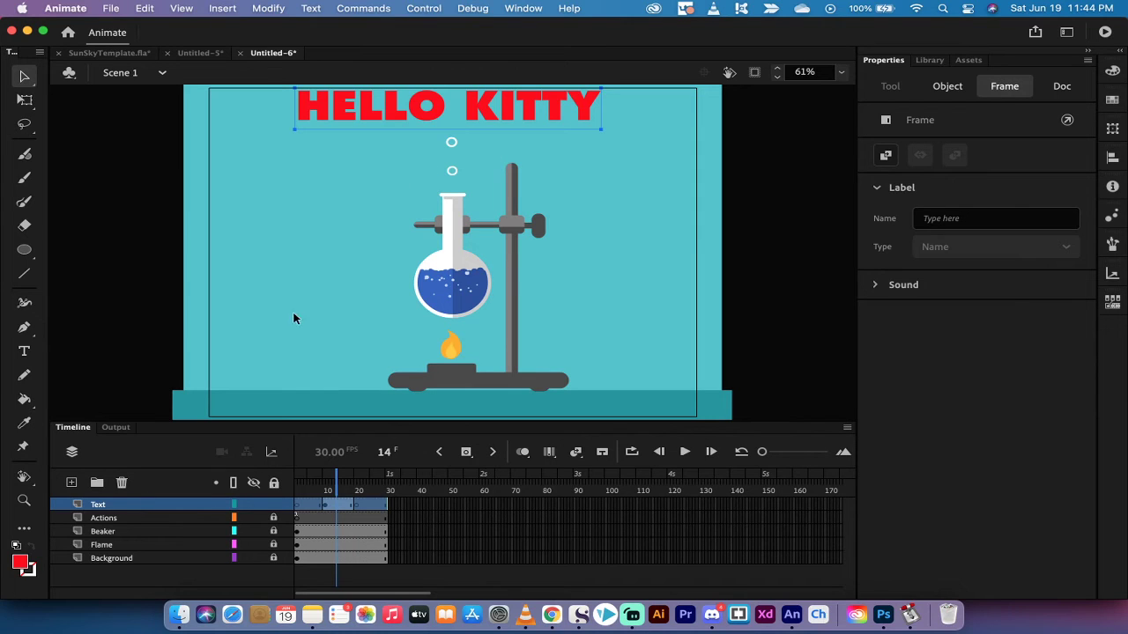
click(103, 519)
click(99, 508)
click(24, 353)
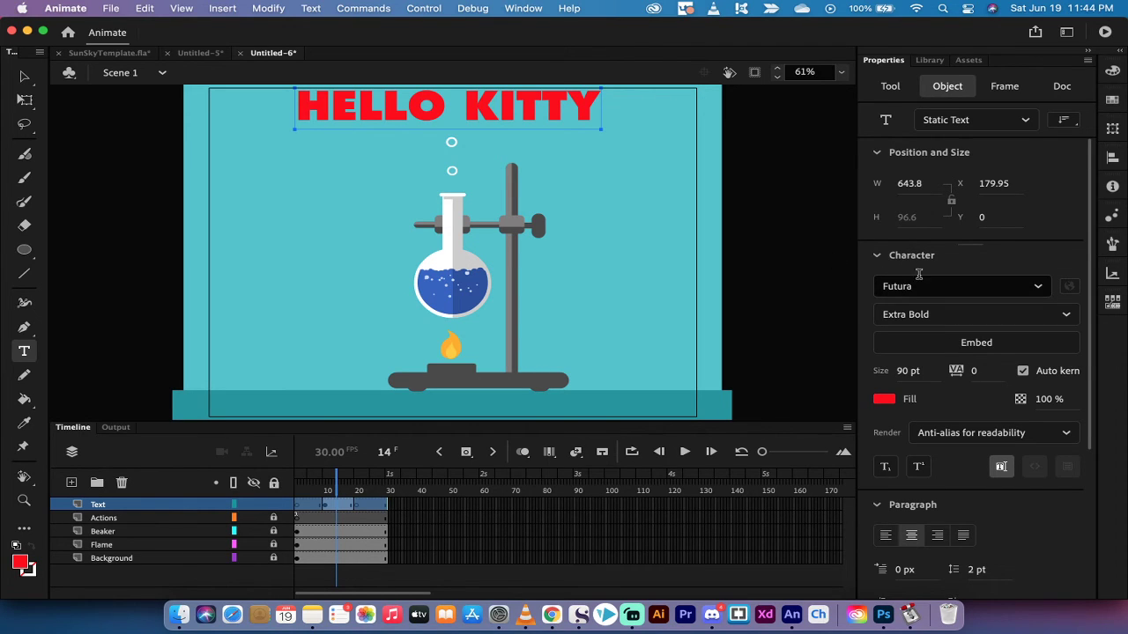
click(1037, 287)
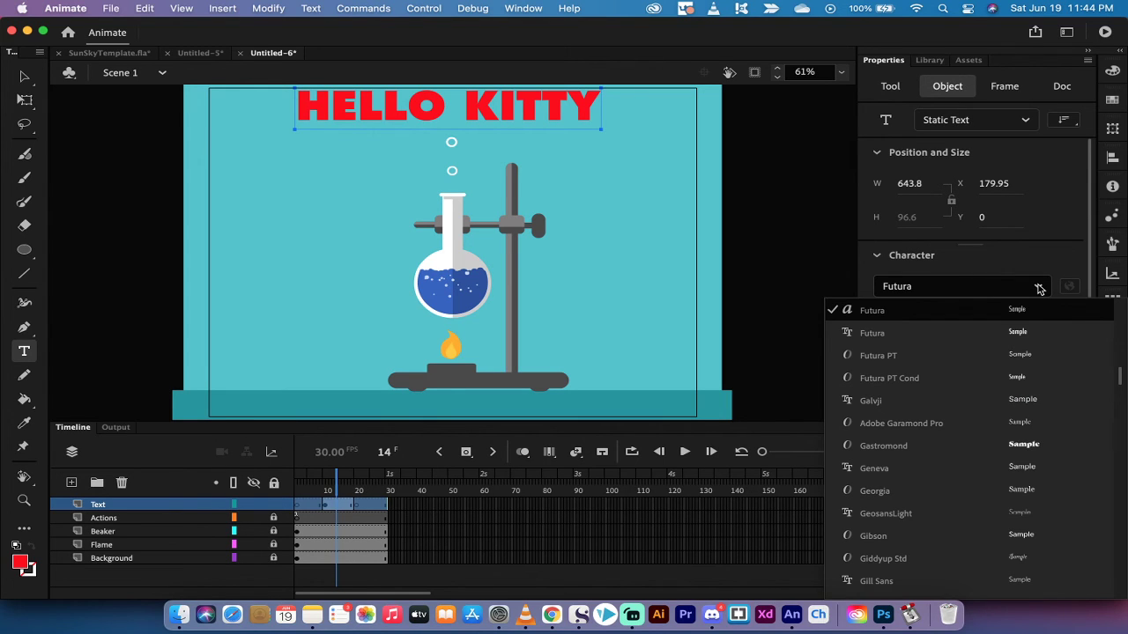
click(908, 385)
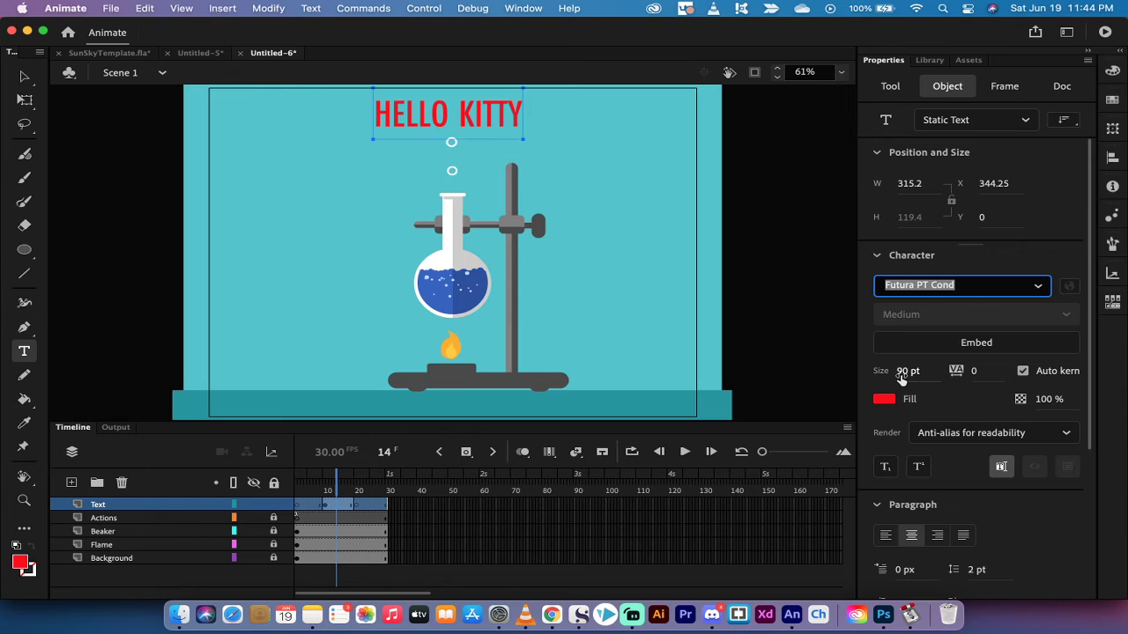
drag(906, 373, 966, 372)
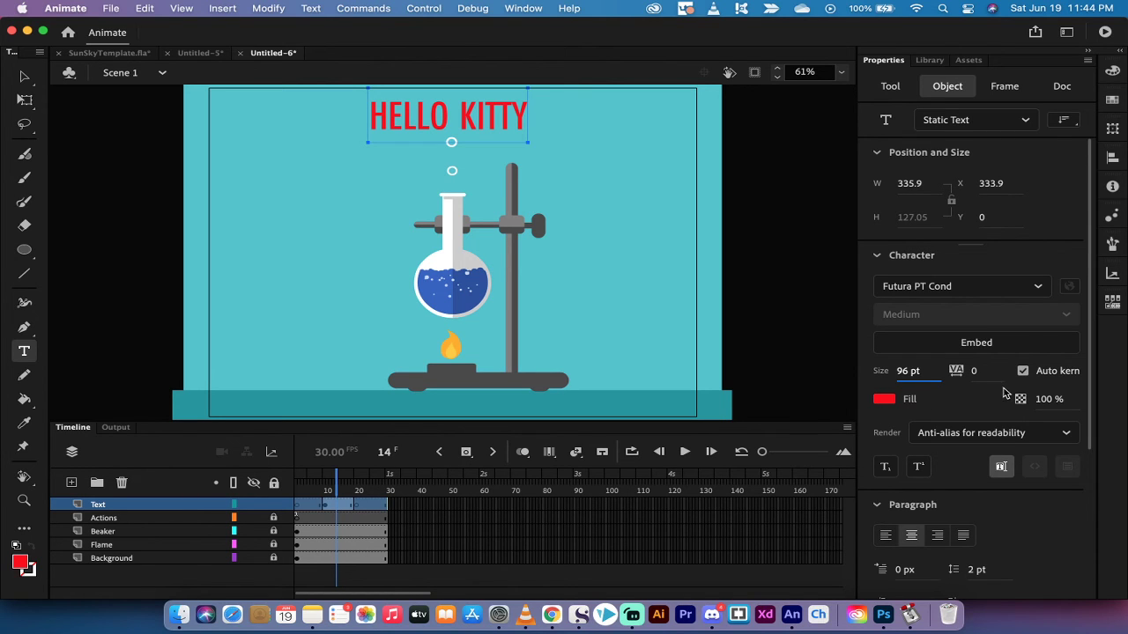
scroll(1091, 405, down, 2)
mouse_move(1091, 405)
mouse_down()
mouse_move(1084, 503)
mouse_move(1092, 387)
mouse_move(1095, 415)
mouse_up()
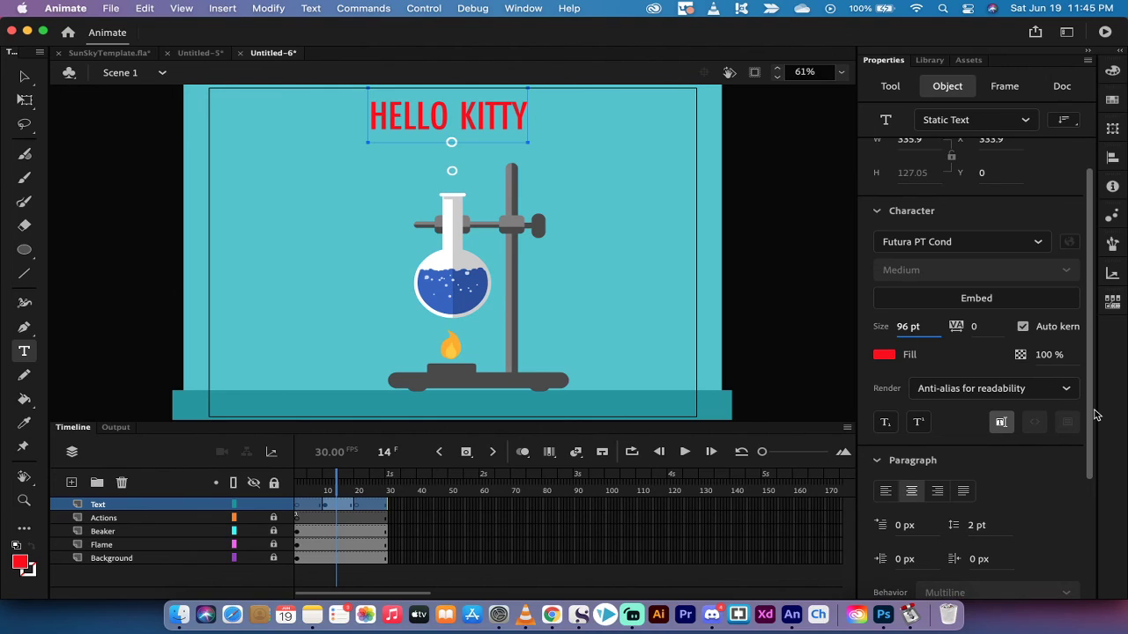
Centre HELLO KITTY with the Align panel, then drag it up to the stage's top edge
click(1112, 158)
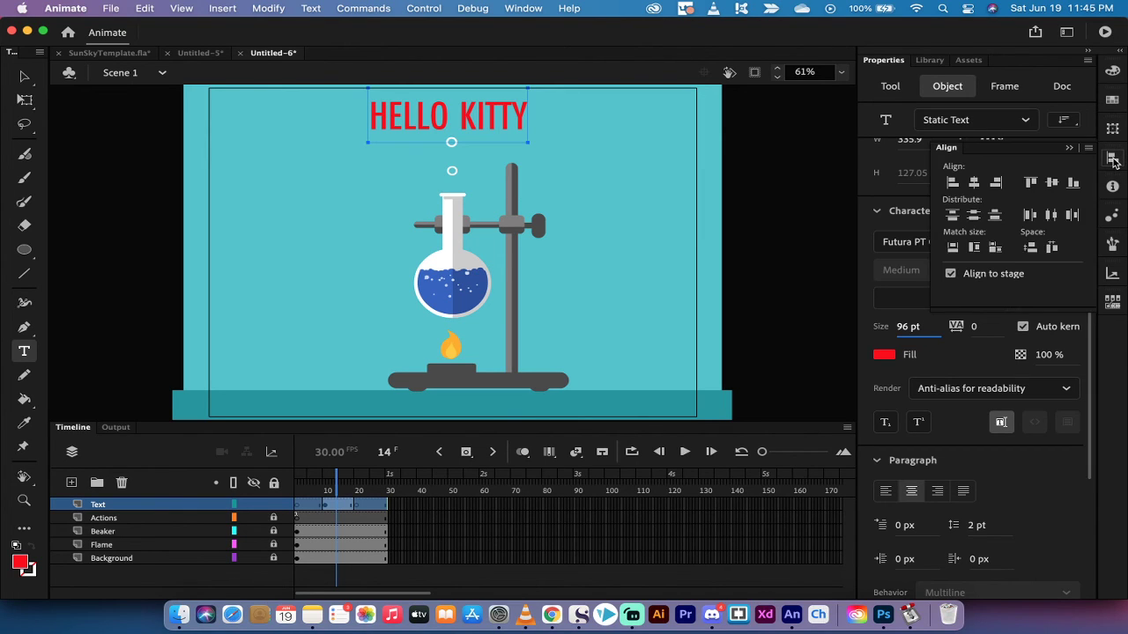
click(973, 182)
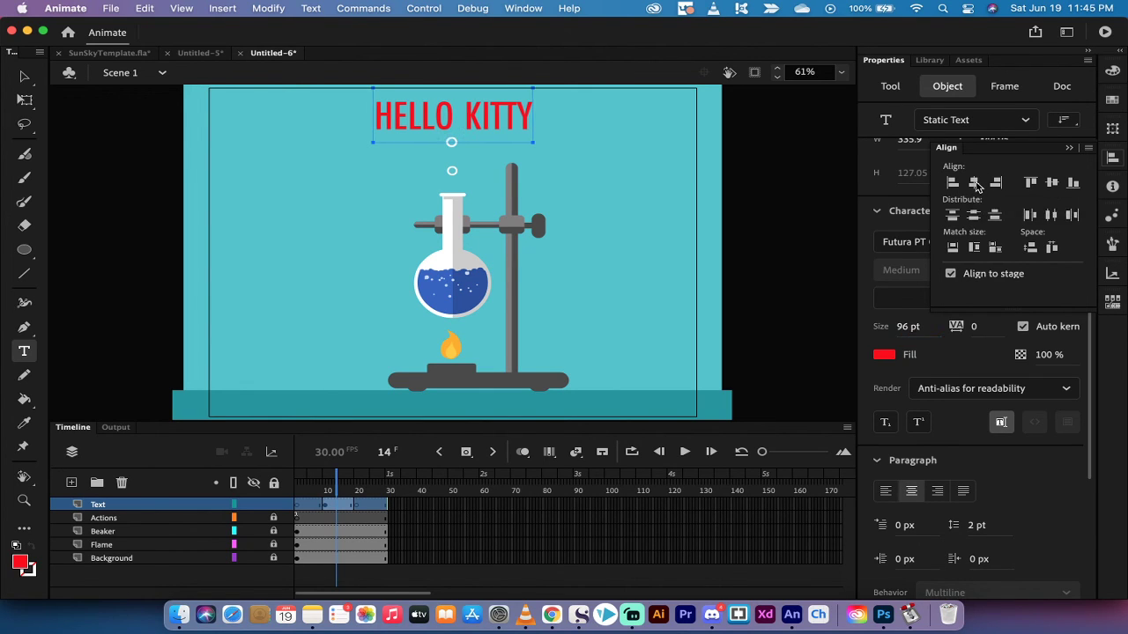
click(1051, 184)
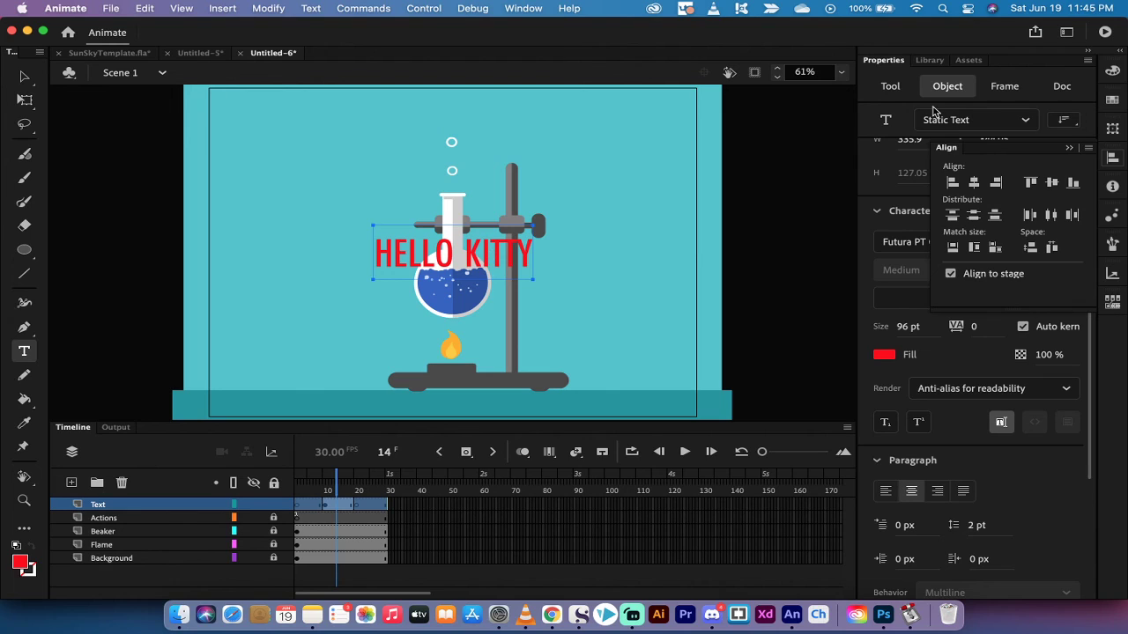
click(1070, 149)
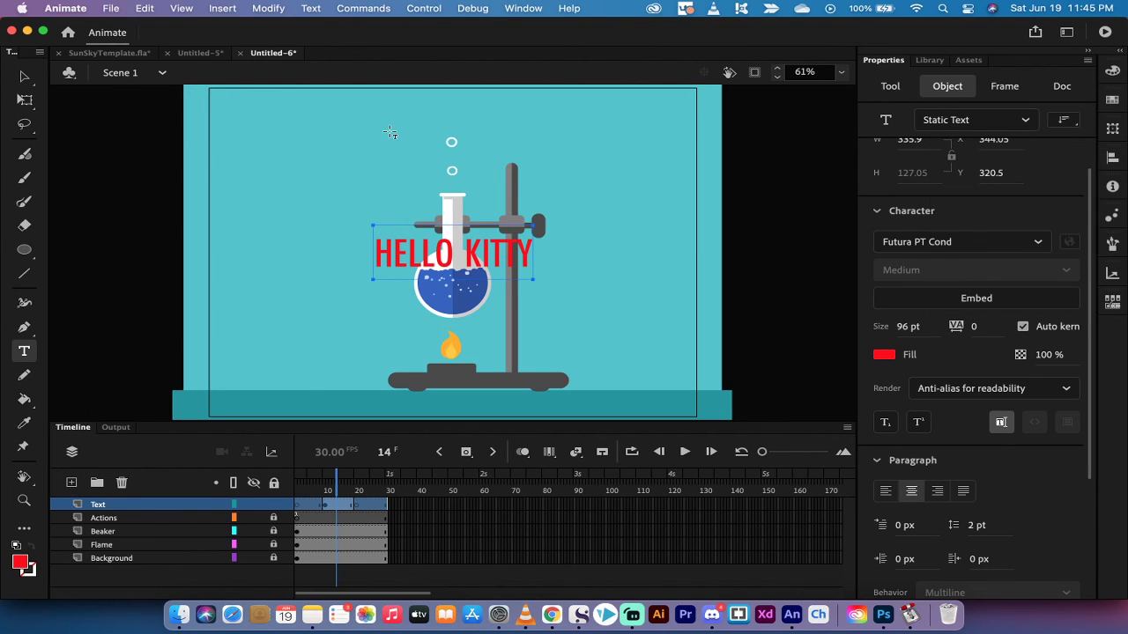
click(24, 77)
drag(414, 248, 414, 114)
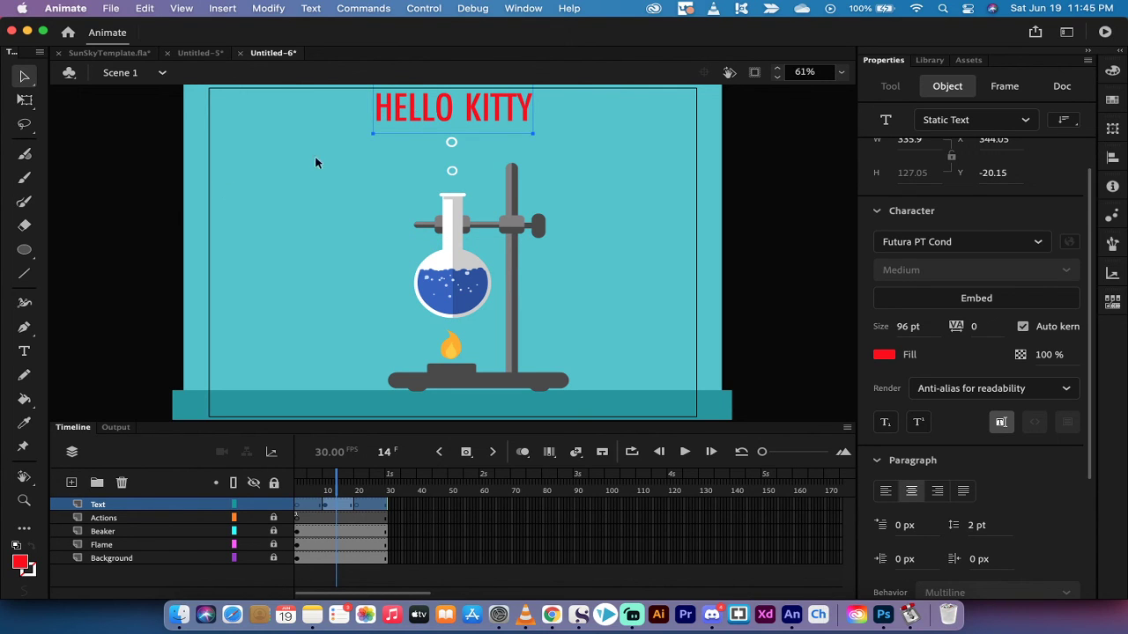
click(147, 212)
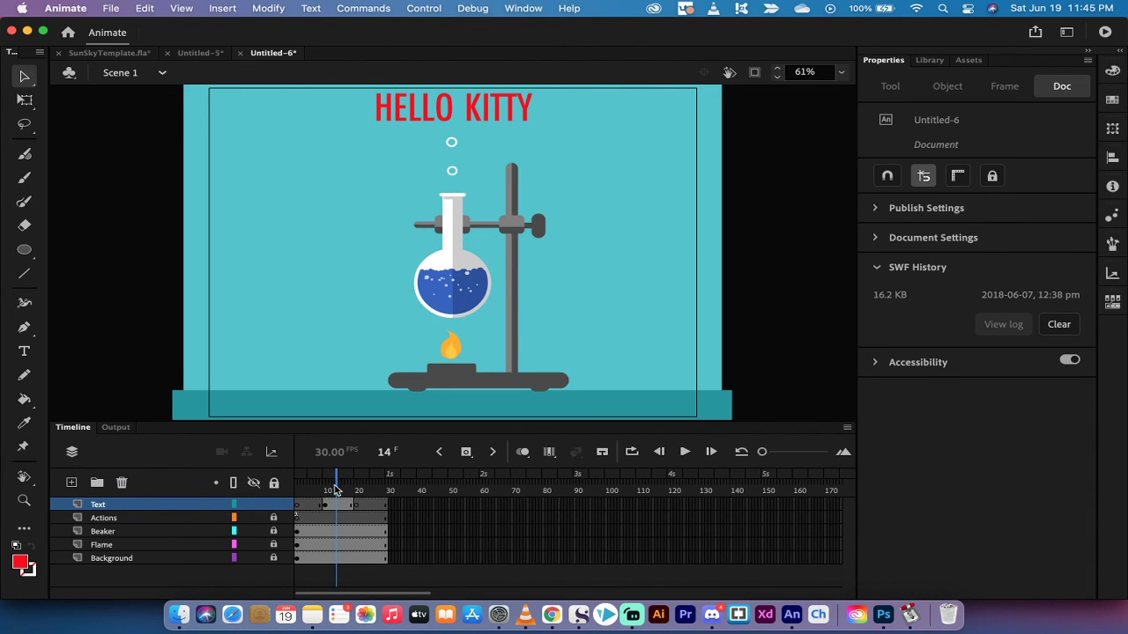
mouse_move(336, 484)
mouse_down()
mouse_move(353, 486)
mouse_move(335, 489)
mouse_up()
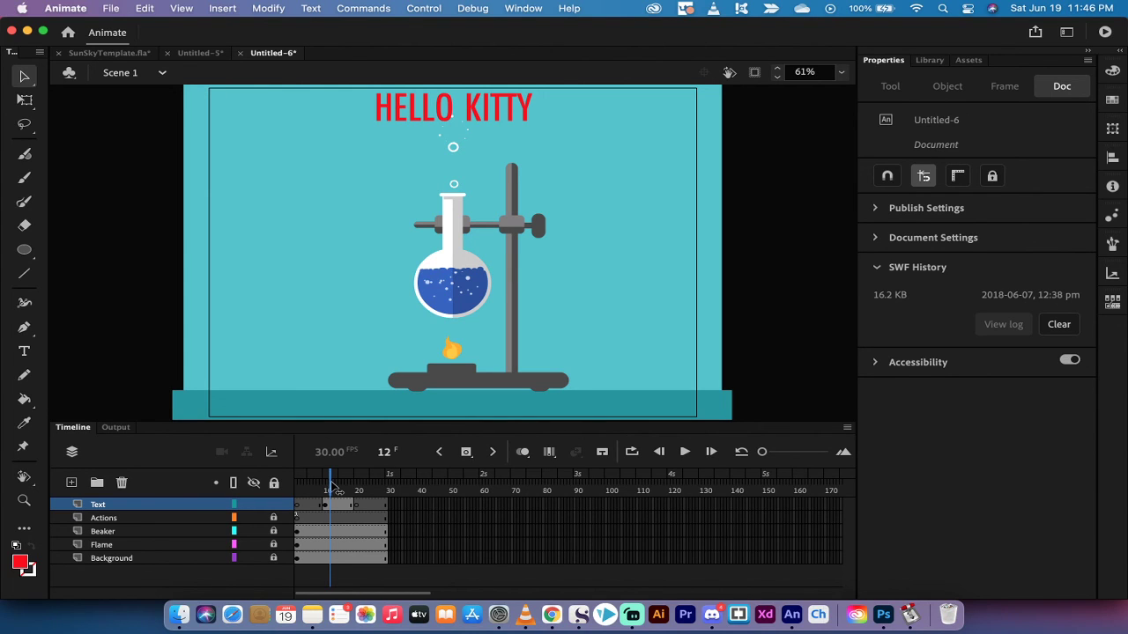
drag(334, 488, 339, 486)
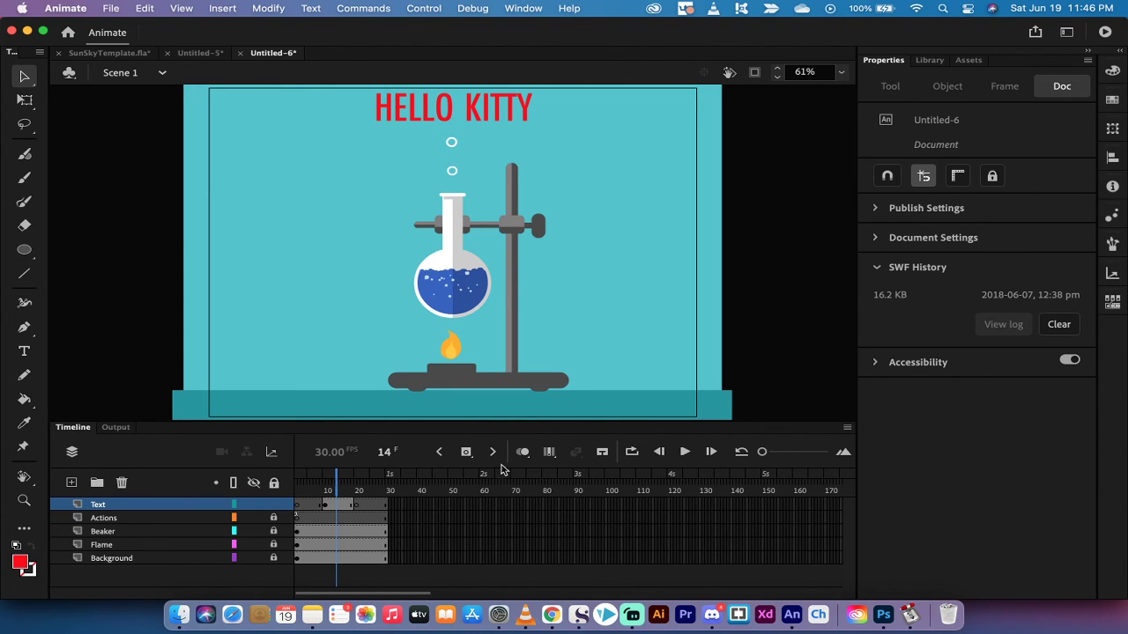